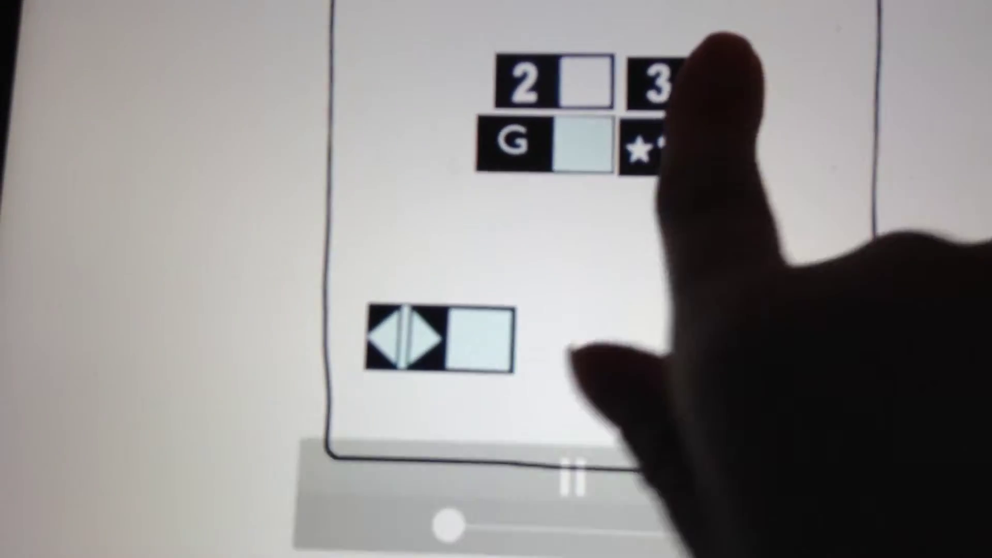
Tap the drawn floor 3 call button once the Otis panel with 2, 3, G and ★1 appears.
click(713, 78)
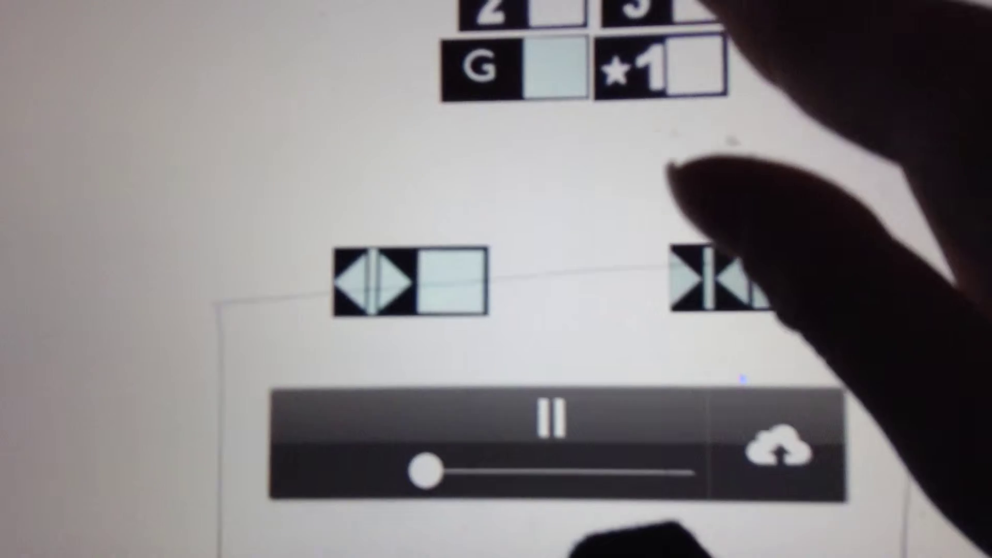
Tap the drawn close-door button so the OTIS display shows the upward arrow.
click(743, 279)
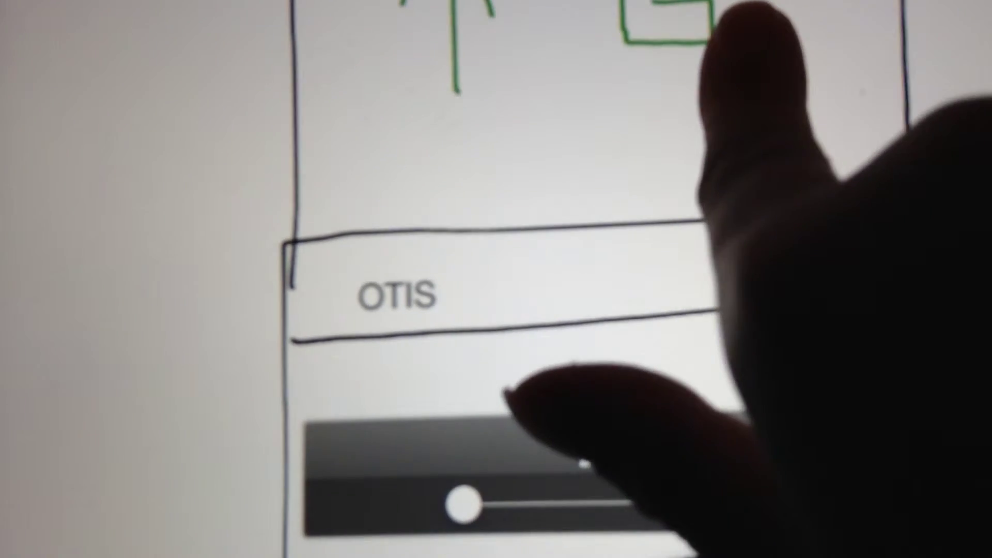